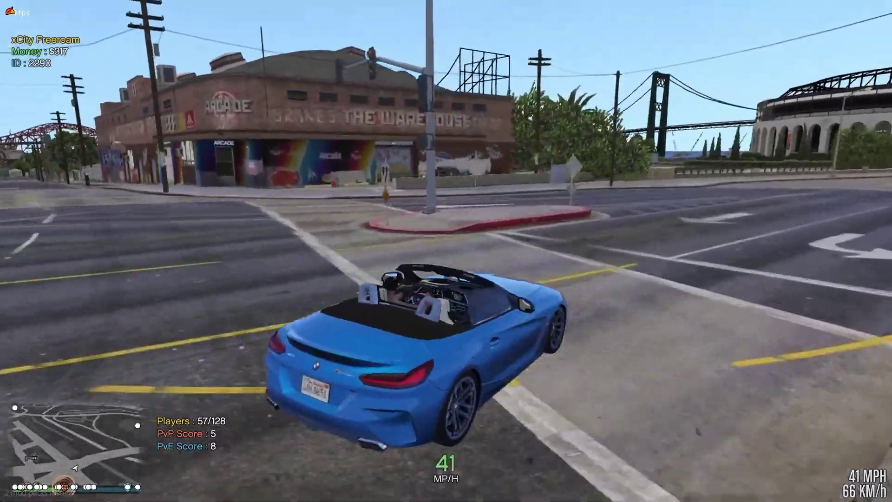
key(w)
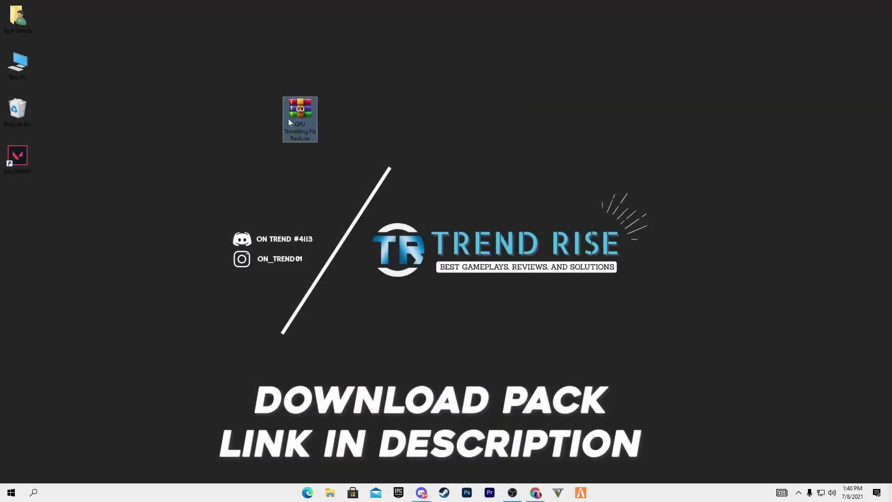
- Extract GPU Throttling Fix Pack.rar onto the desktop and place the extracted folder beside the archive
right_click(292, 107)
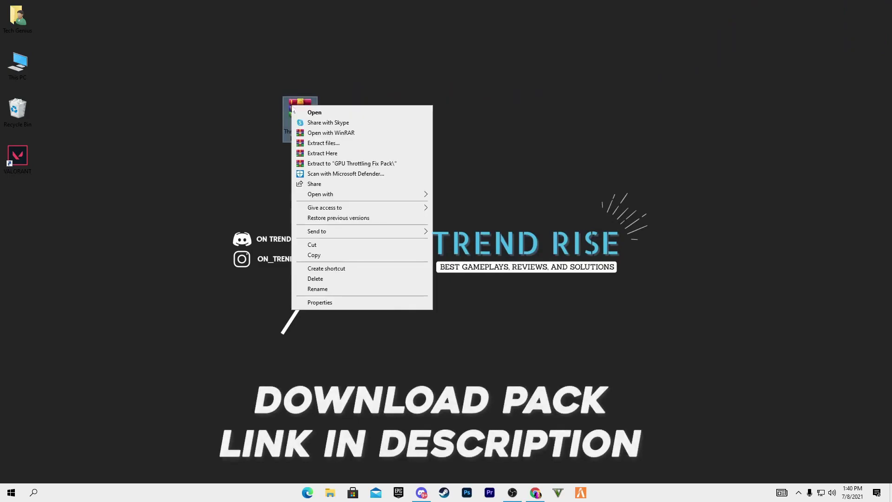
click(312, 153)
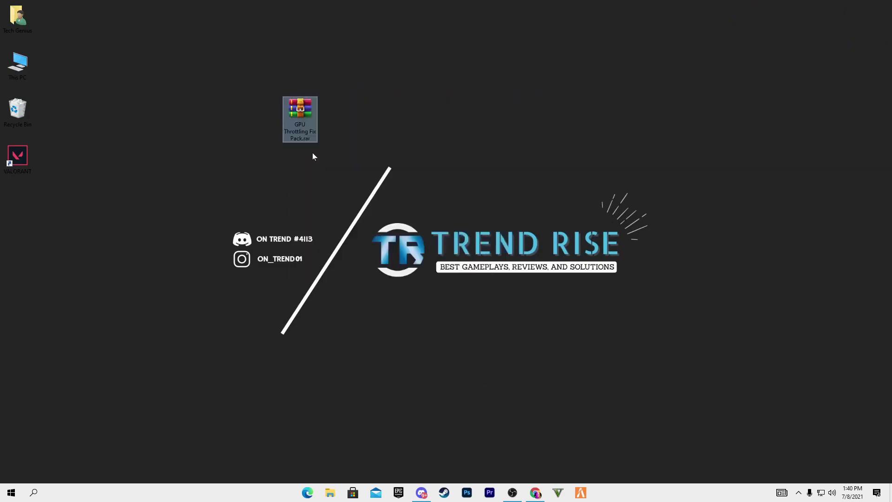
drag(14, 217, 215, 141)
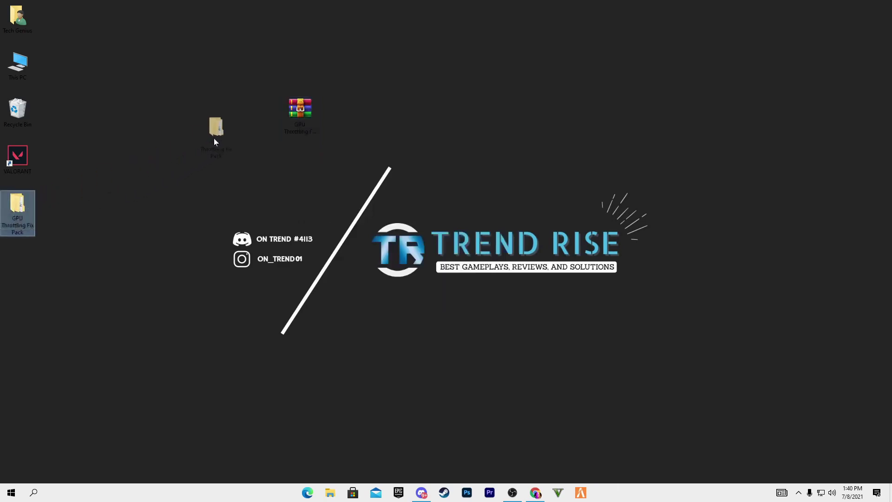
drag(259, 122, 257, 102)
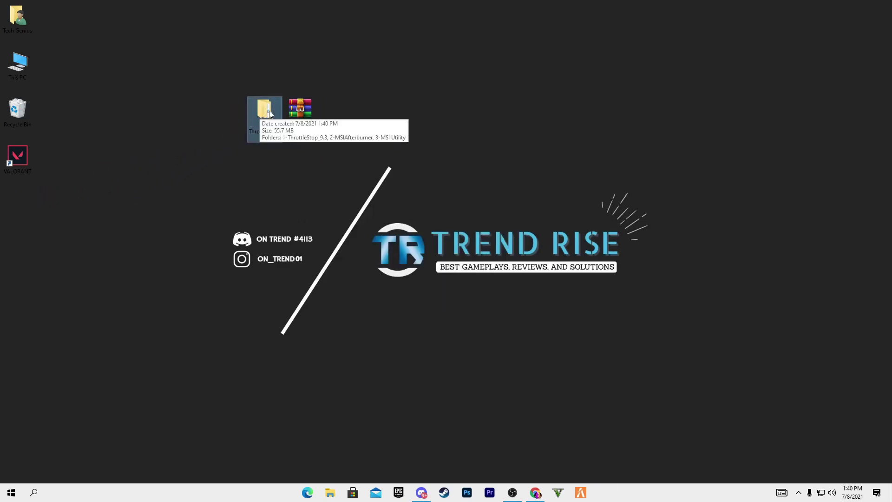
- Open the 1-ThrottleStop_9.3 folder inside the extracted GPU Throttling Fix Pack folder
double_click(262, 133)
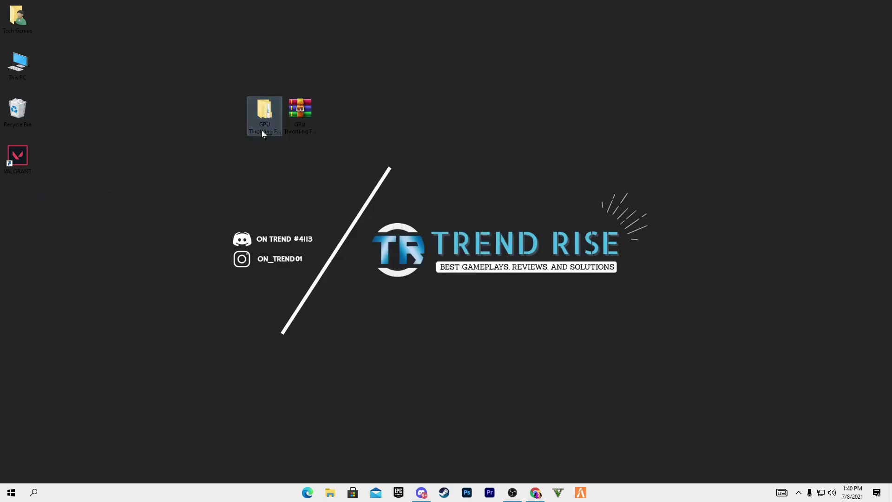
drag(97, 120, 227, 61)
click(117, 106)
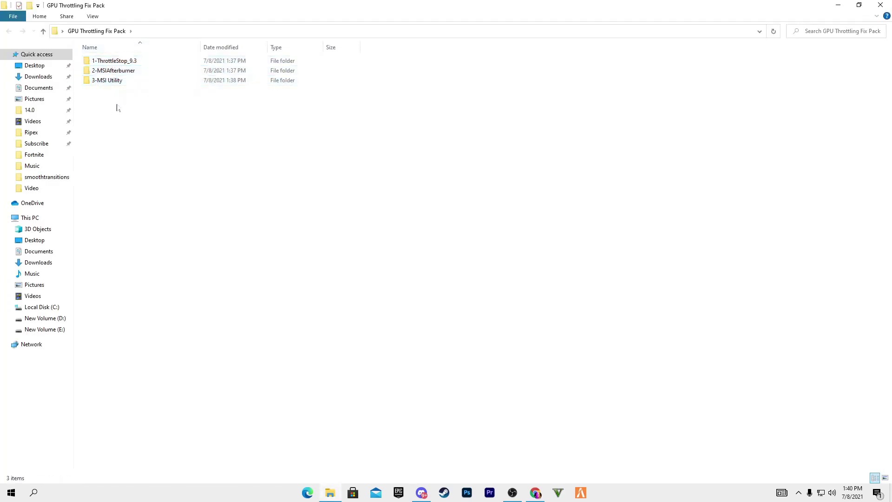
double_click(107, 62)
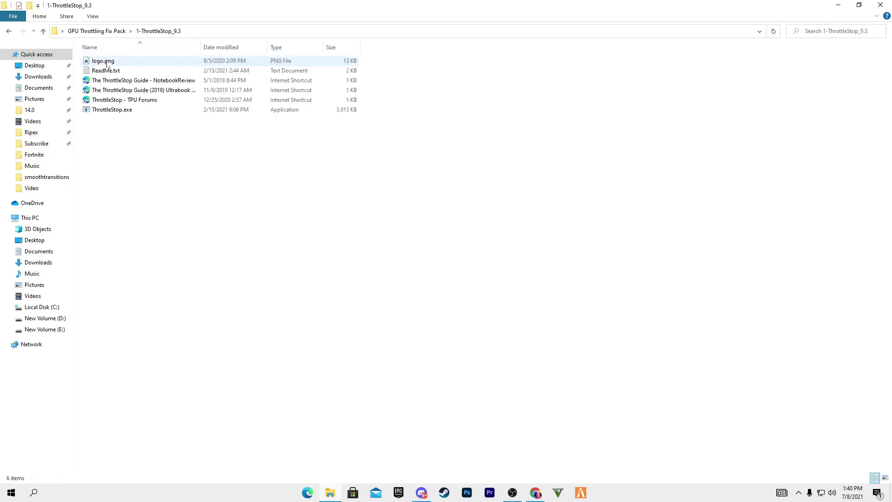
- Run ThrottleStop.exe with administrator rights and accept its own-risk usage notice
click(105, 111)
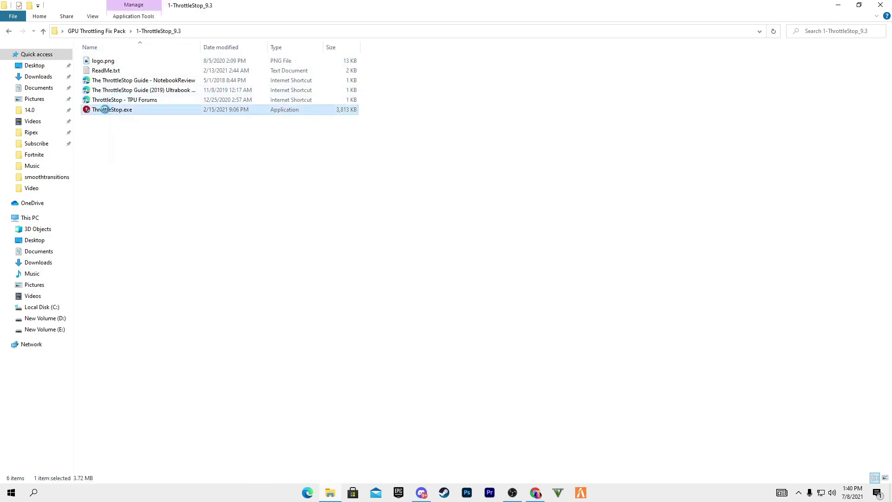
right_click(105, 111)
click(133, 128)
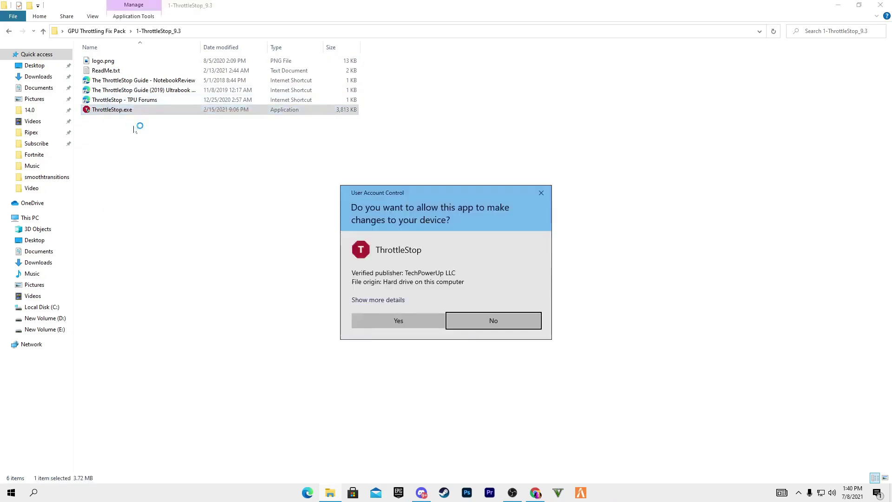
click(417, 318)
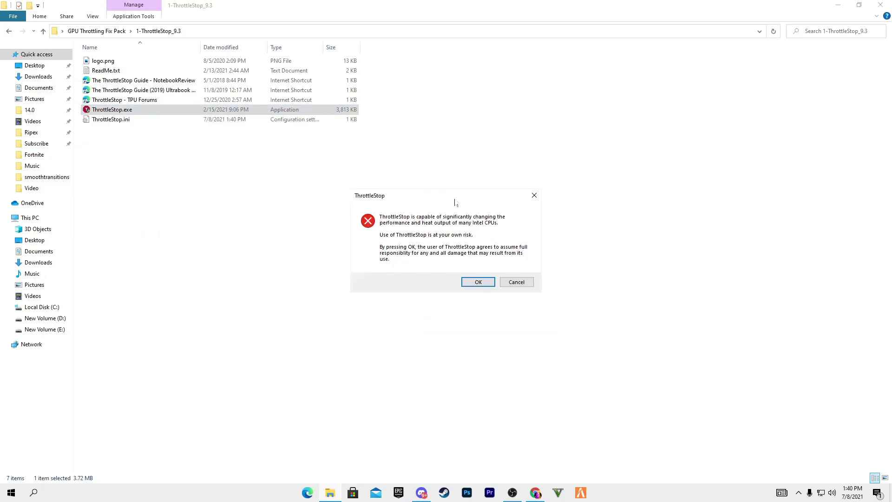
click(475, 284)
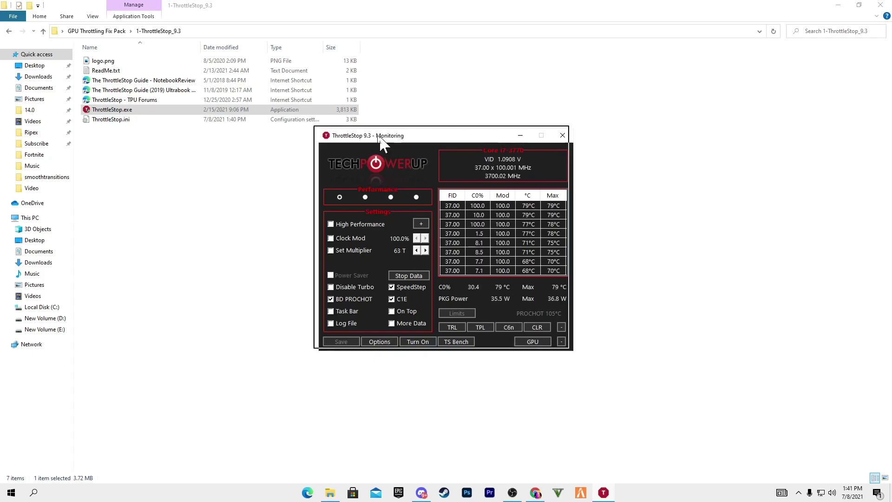
- Enable the power plan option for the Performance profile and set it to High Performance
drag(380, 141, 263, 130)
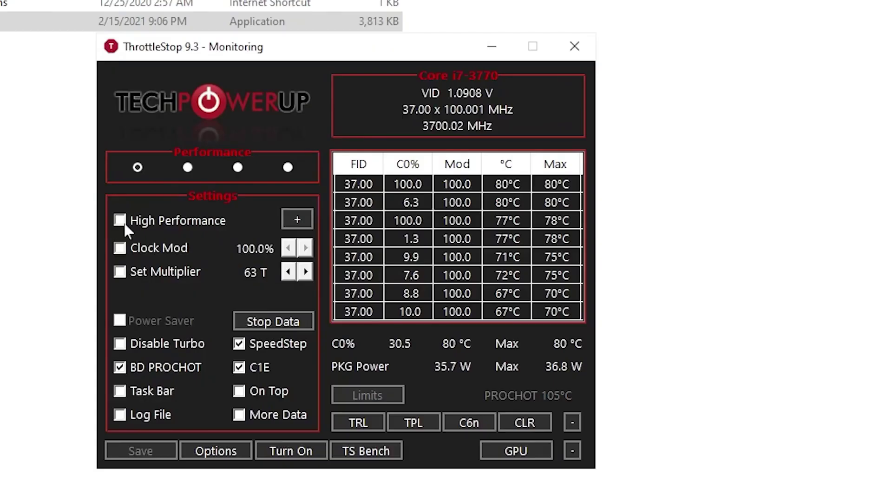
click(119, 220)
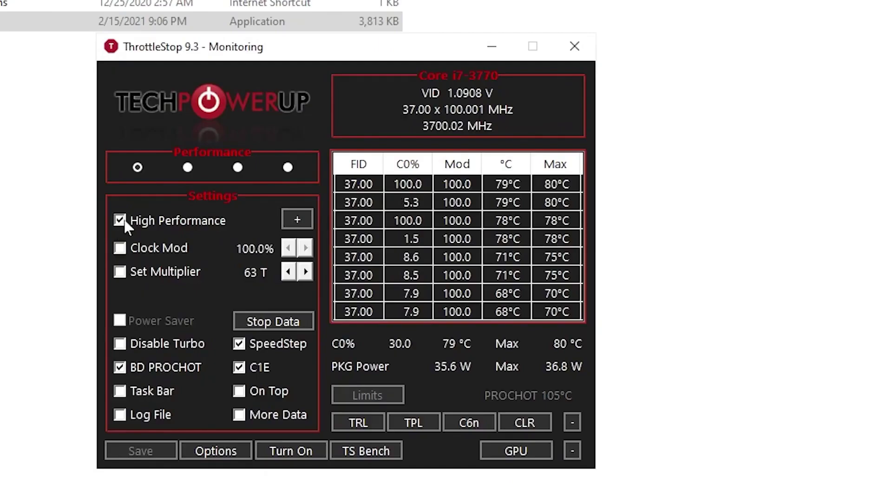
click(266, 220)
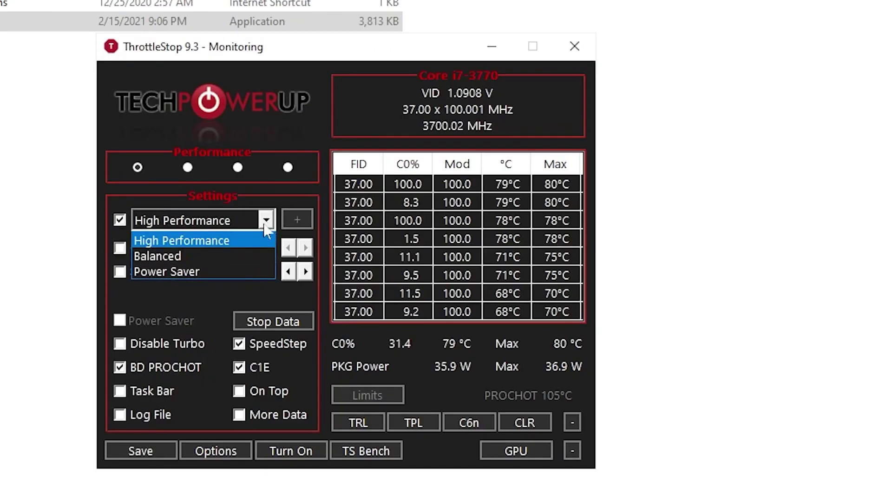
click(172, 240)
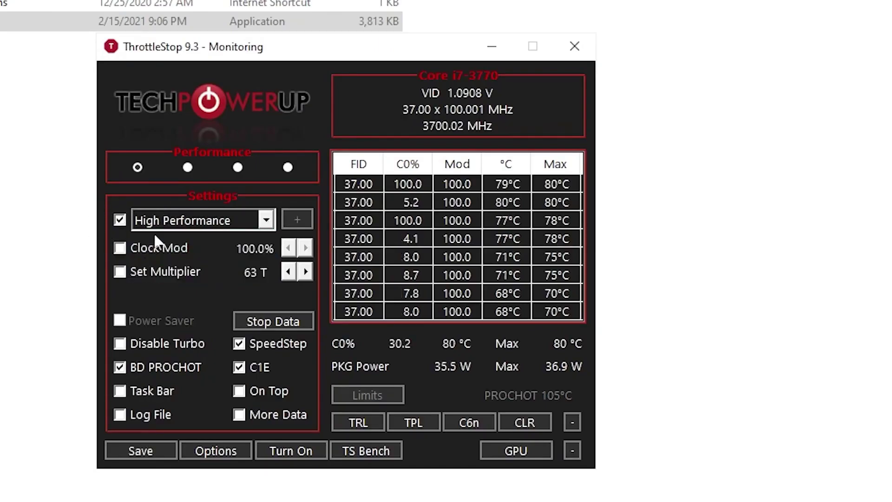
- Switch to the Game profile and enable its power plan option set to High Performance
click(186, 167)
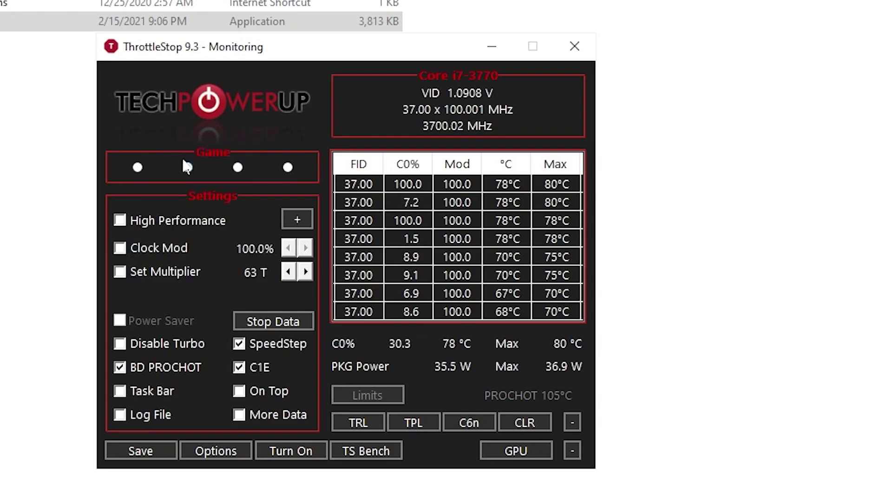
click(120, 220)
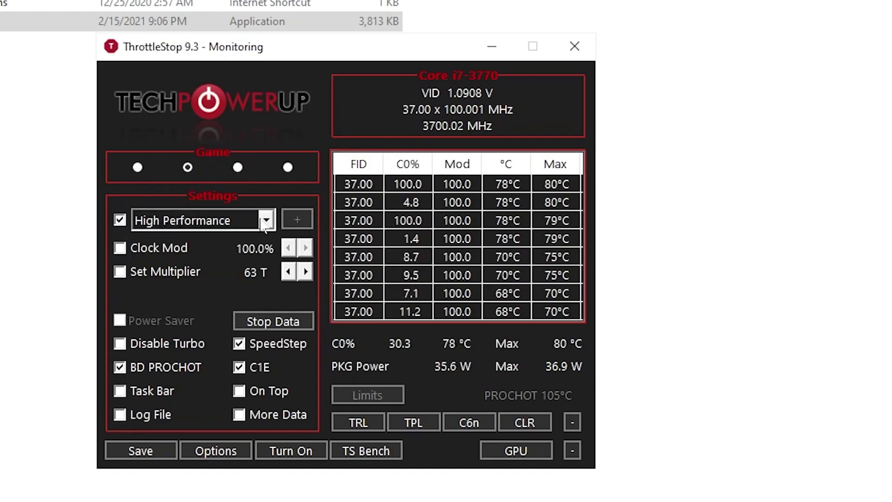
click(266, 220)
click(180, 239)
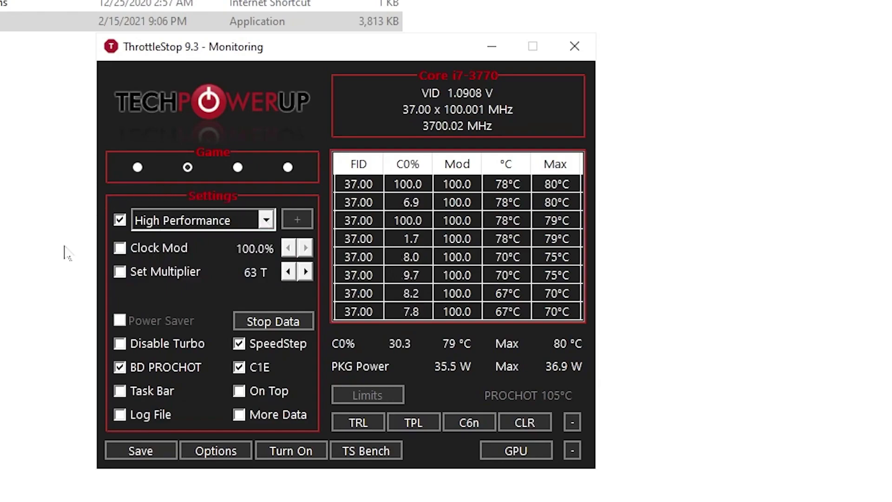
- Enable More Data and turn ThrottleStop on, saving the settings and closing the window
click(239, 415)
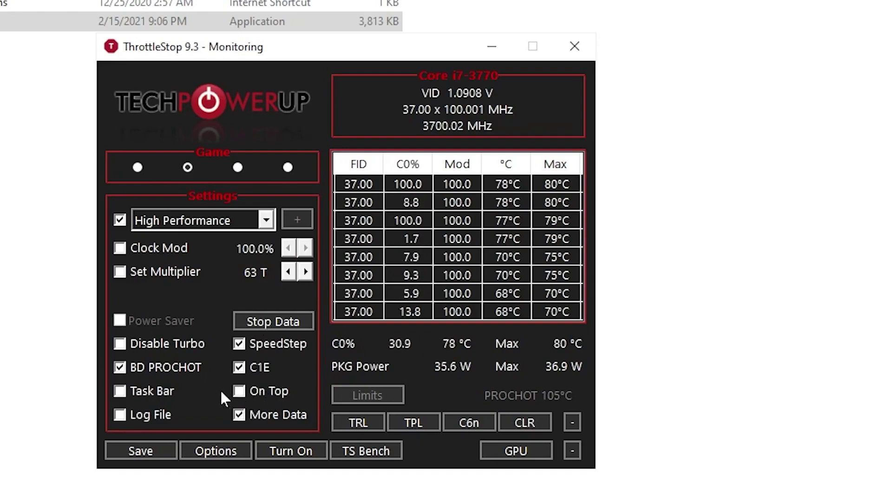
click(286, 455)
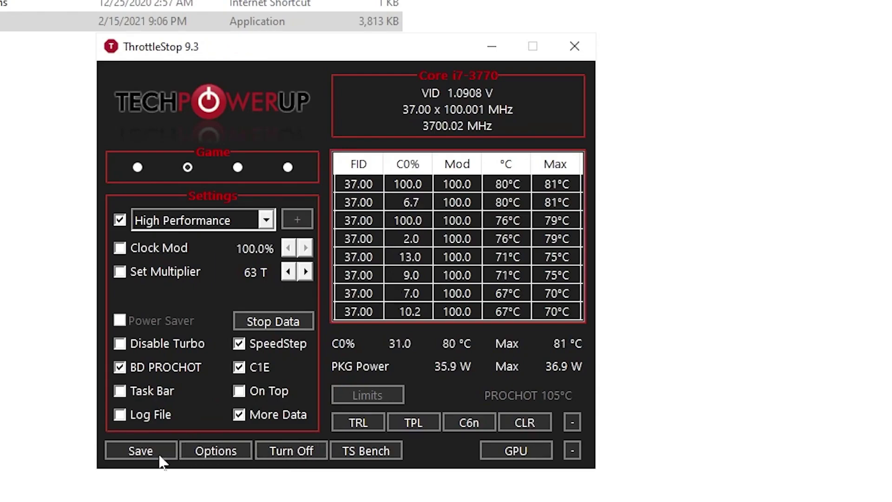
click(148, 448)
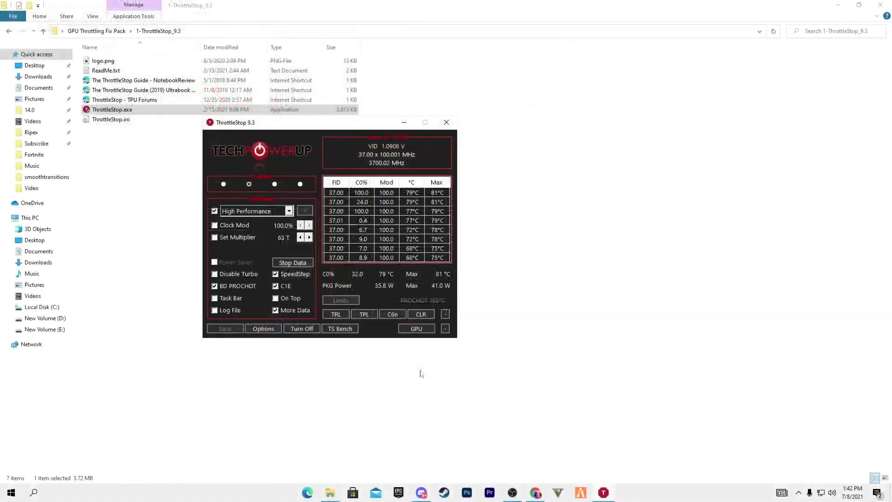
click(446, 124)
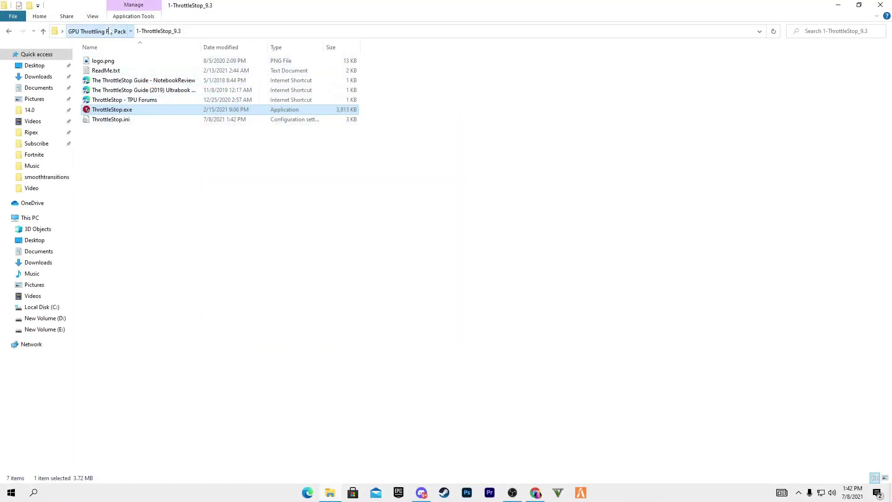
click(97, 30)
double_click(115, 71)
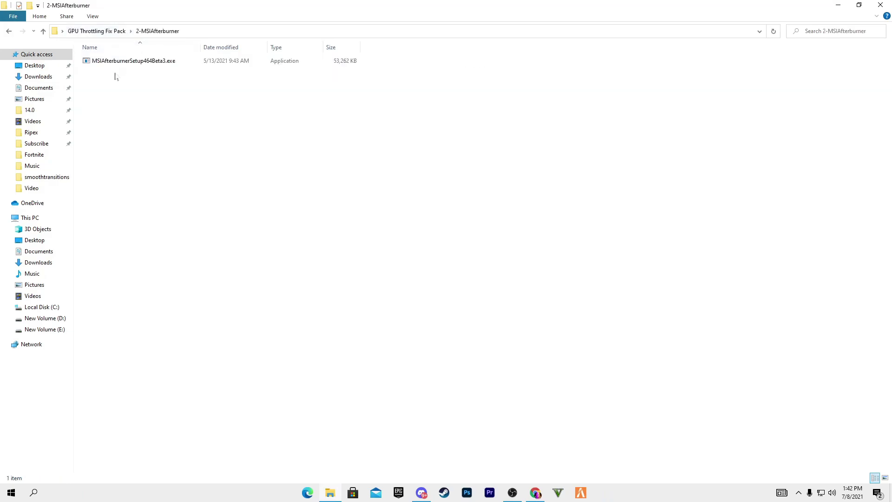
double_click(114, 61)
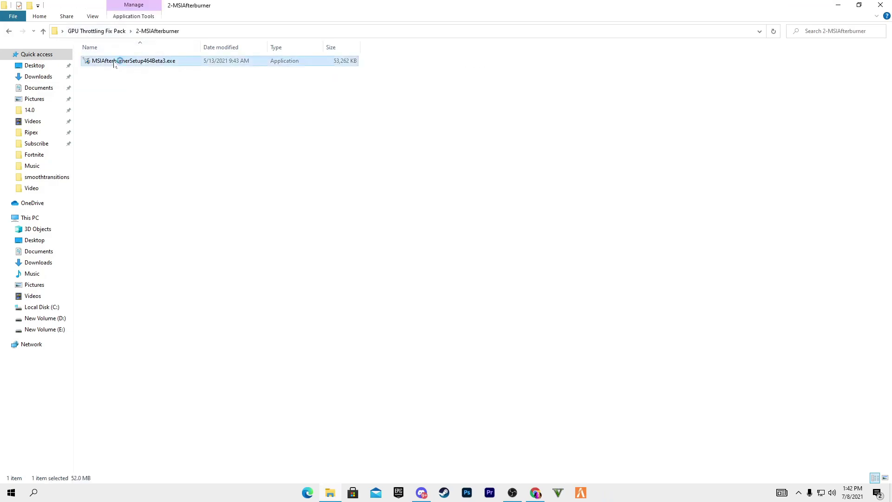
click(403, 318)
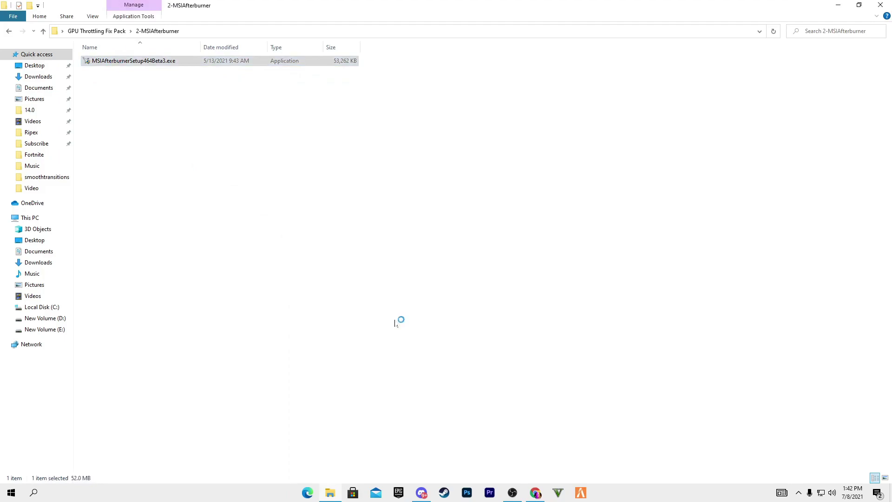
click(446, 267)
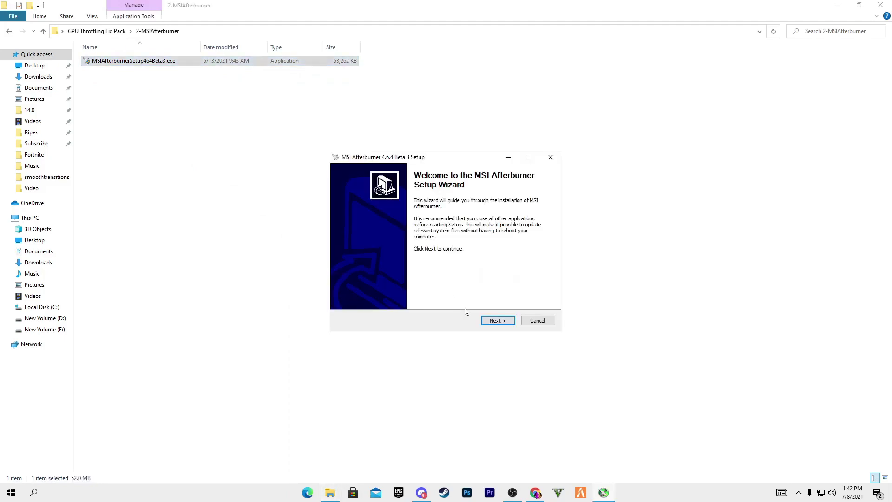
click(497, 320)
click(396, 292)
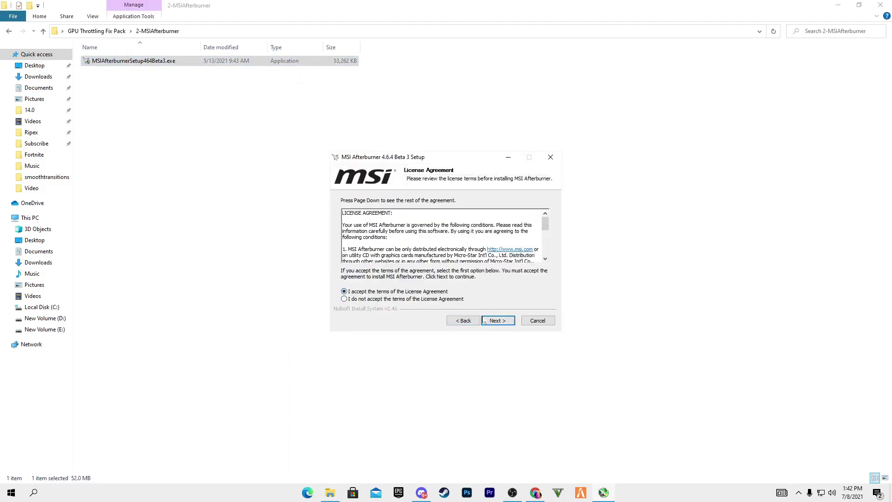
click(499, 321)
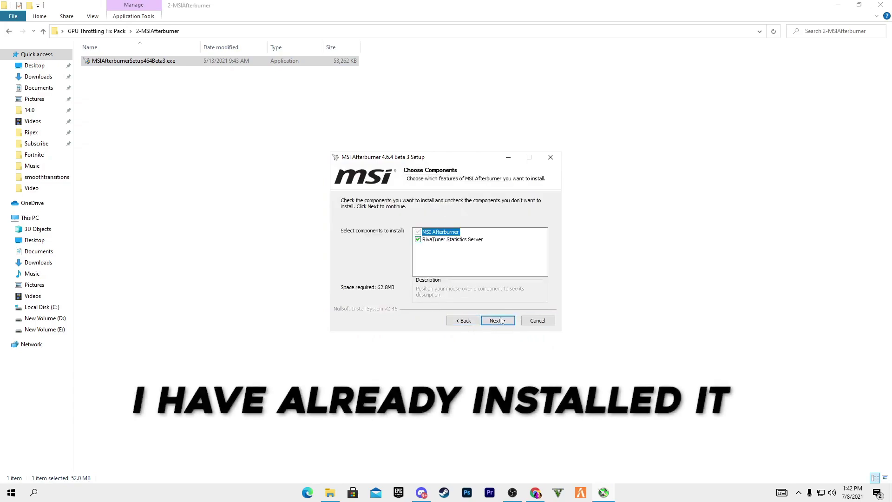
click(538, 321)
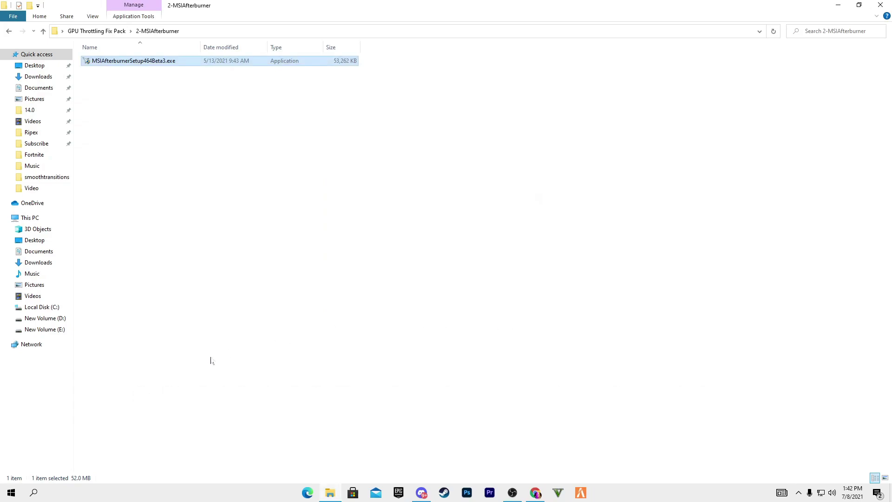
- Find the installed MSI Afterburner with a Windows search for "msi" and launch it, allowing it to make changes
click(39, 496)
text(msi)
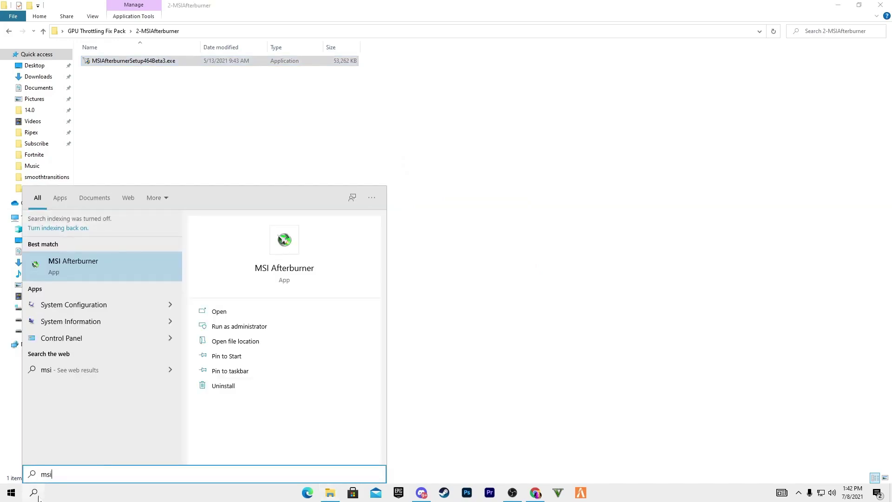
key(Return)
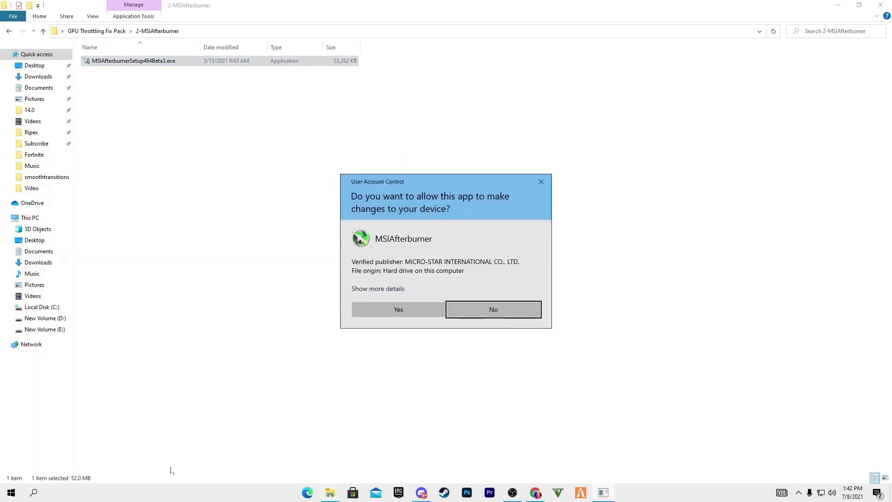
click(418, 314)
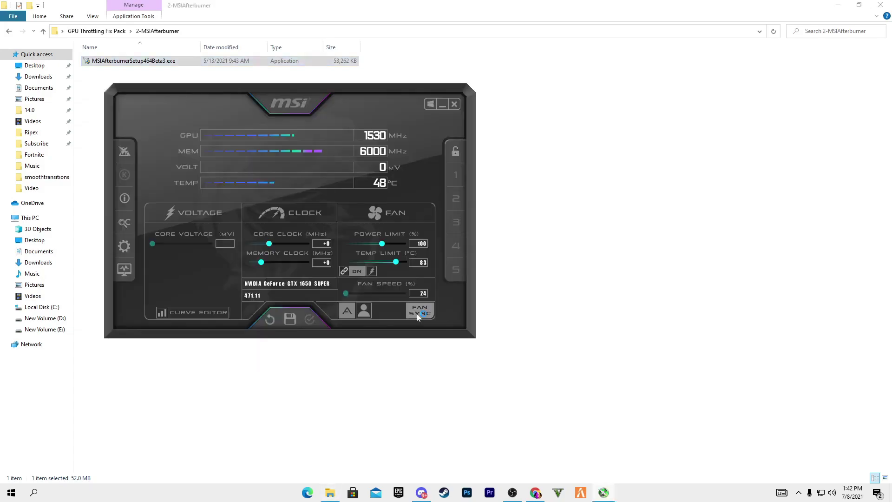
- Raise the power limit to 120% and the temperature limit to 87 °C, apply them, and minimize MSI Afterburner to the background
drag(295, 93, 452, 112)
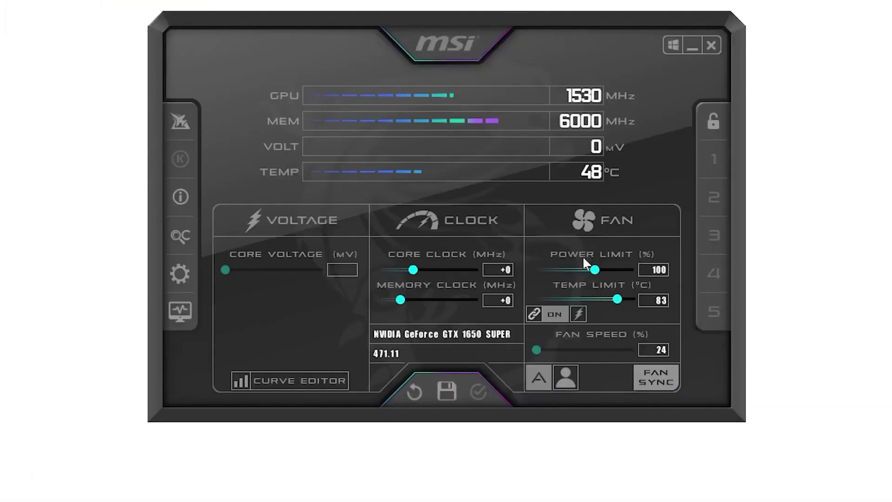
drag(621, 300, 654, 300)
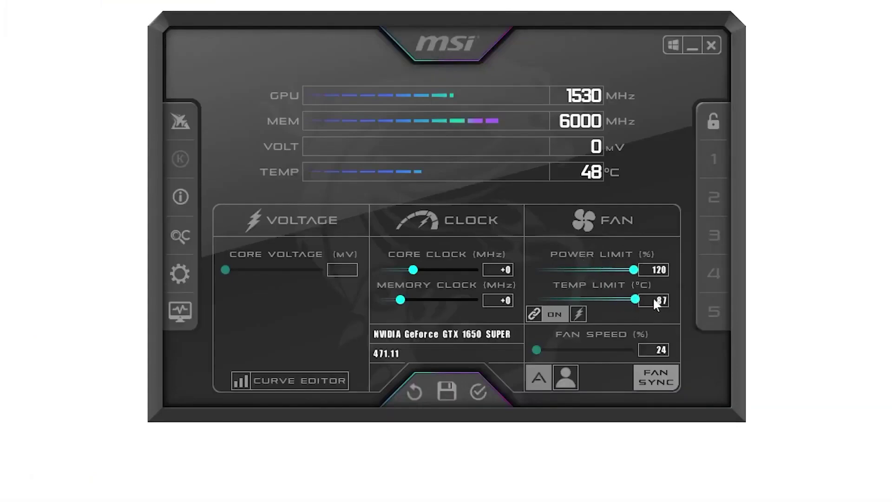
drag(633, 269, 681, 267)
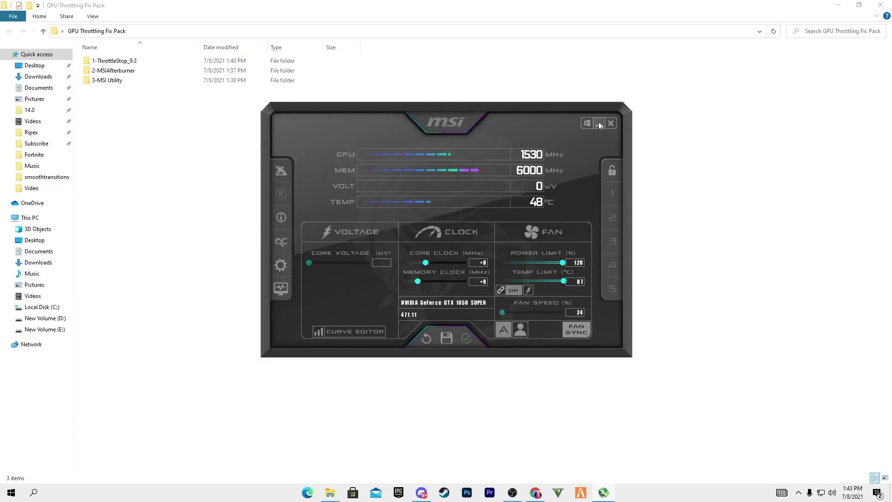
click(598, 122)
click(797, 493)
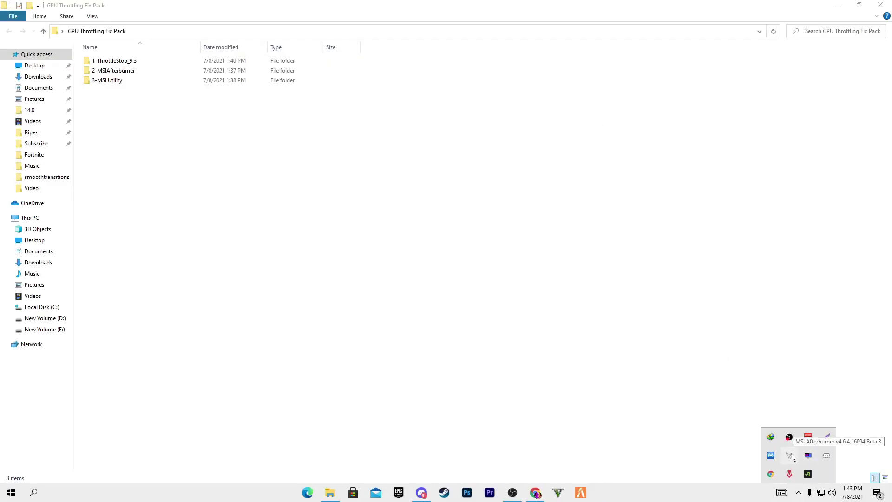
- Run MSI_util_v3.exe from the 3-MSI Utility folder as administrator, allowing it to make changes
double_click(109, 82)
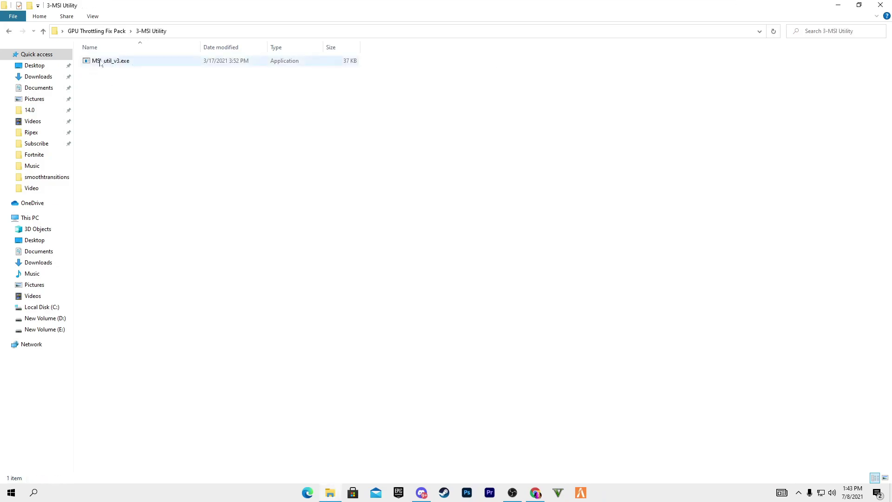
right_click(100, 62)
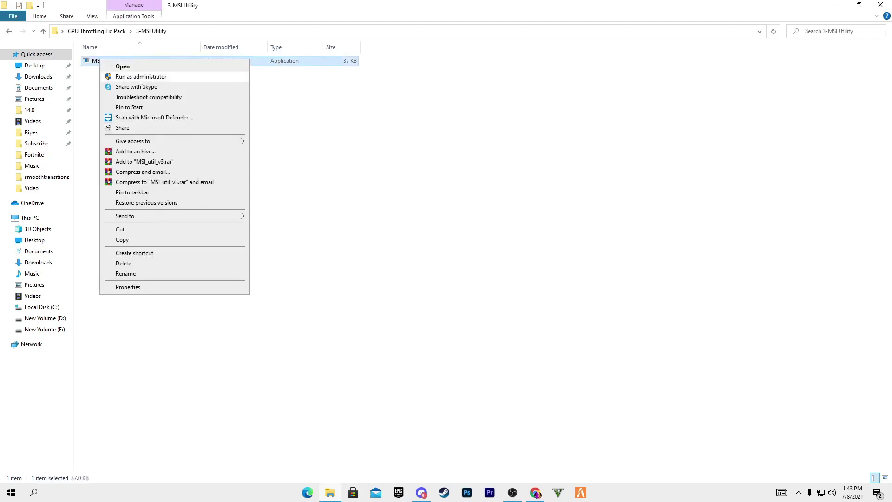
click(139, 78)
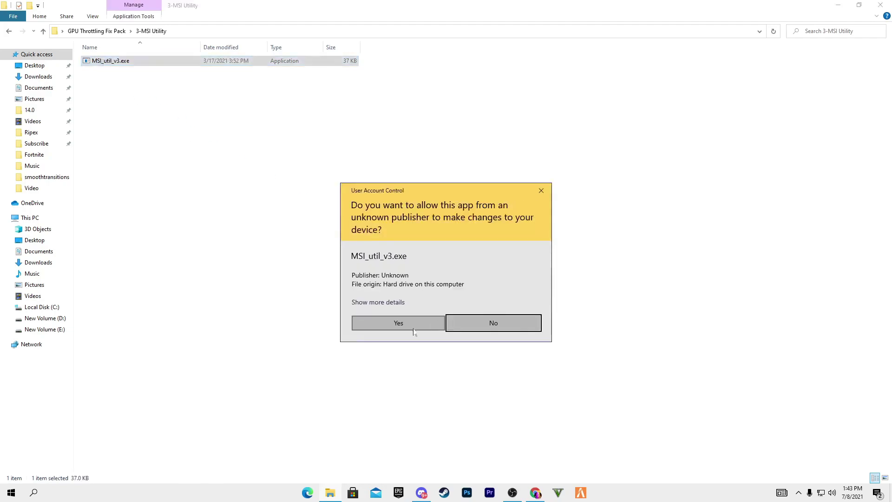
click(398, 324)
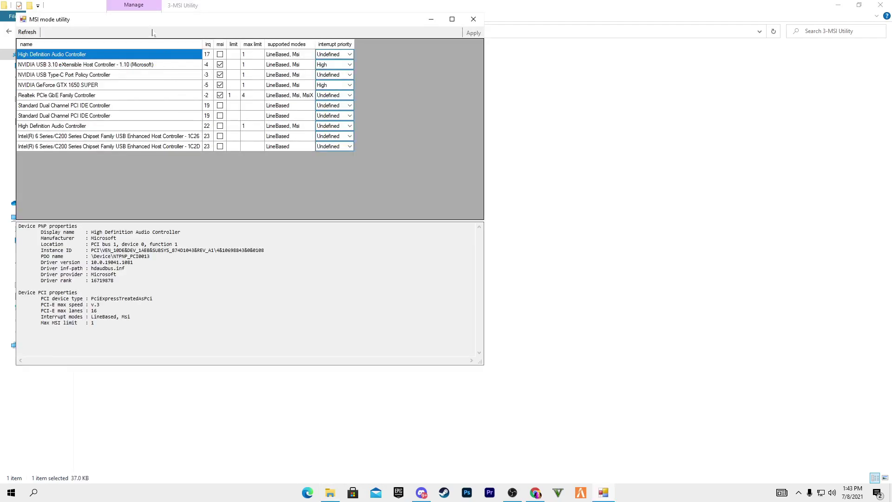
- Enable MSI mode for the NVIDIA GeForce GTX 1650 SUPER with High interrupt priority, apply it, and close the utility and its folder
drag(155, 24, 420, 118)
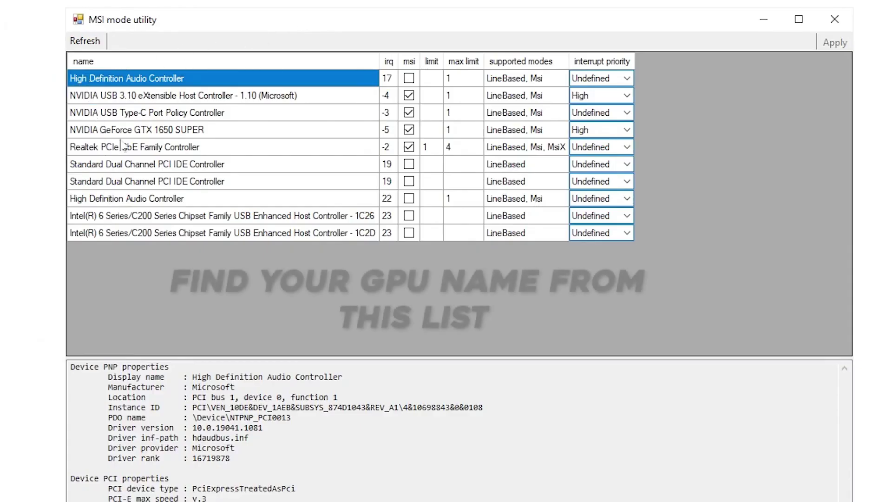
click(125, 133)
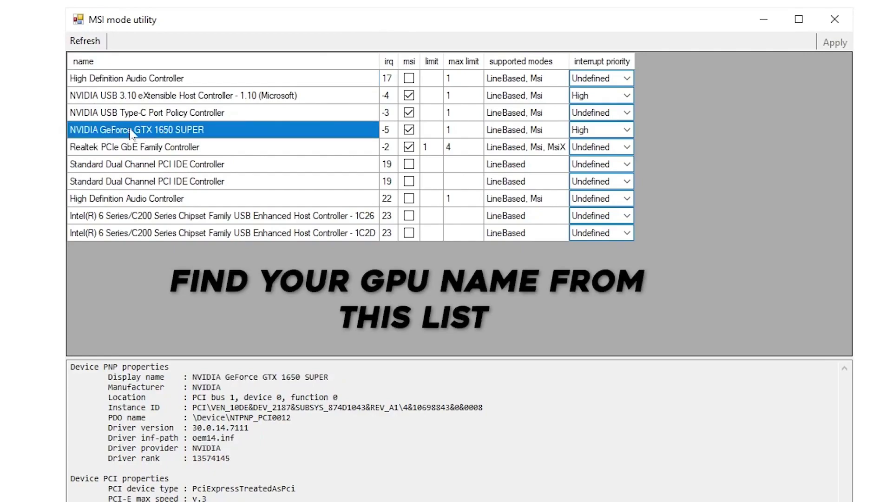
click(409, 130)
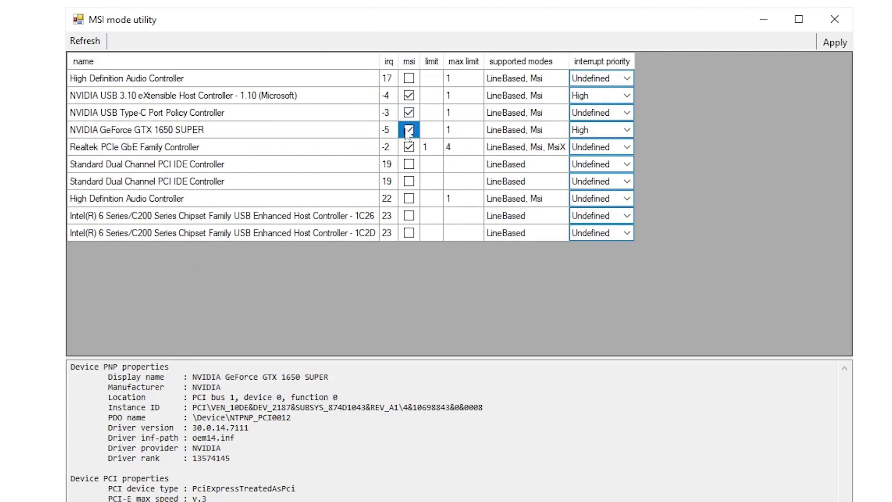
click(626, 130)
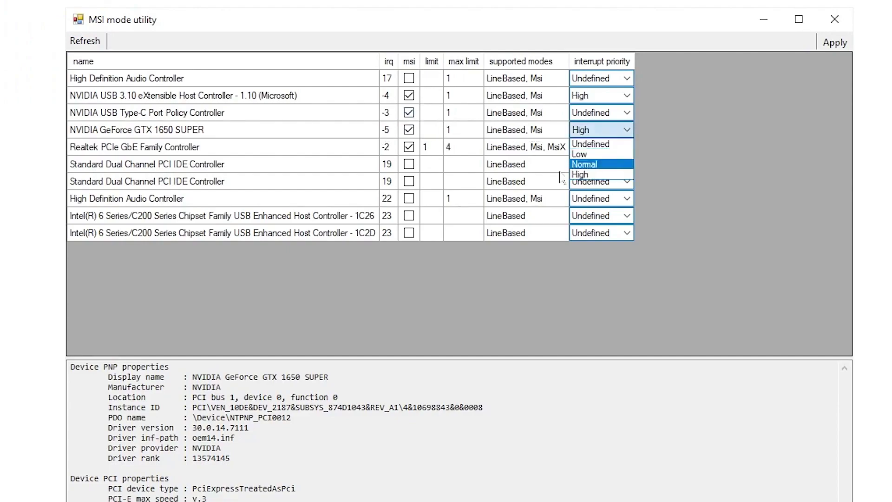
click(589, 175)
click(836, 43)
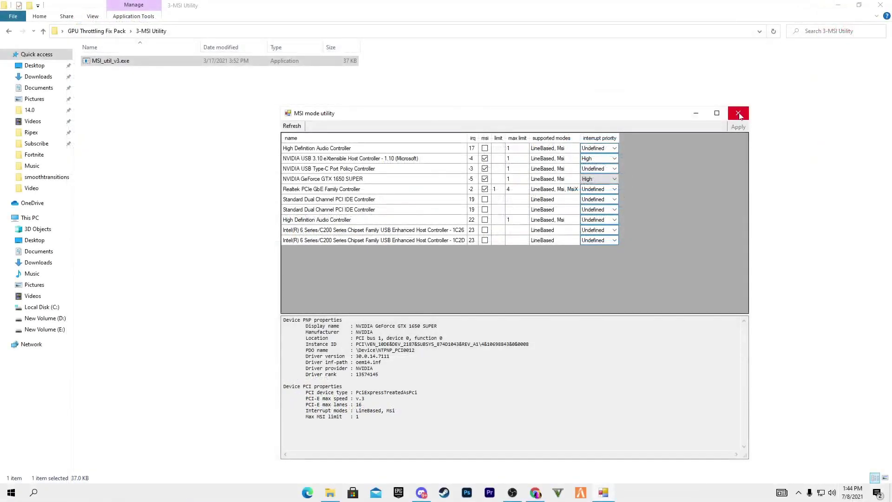
click(835, 19)
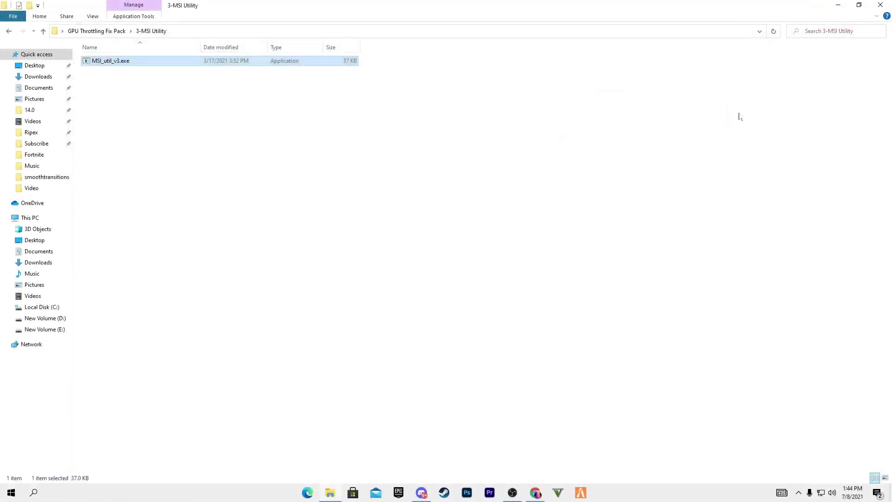
click(882, 4)
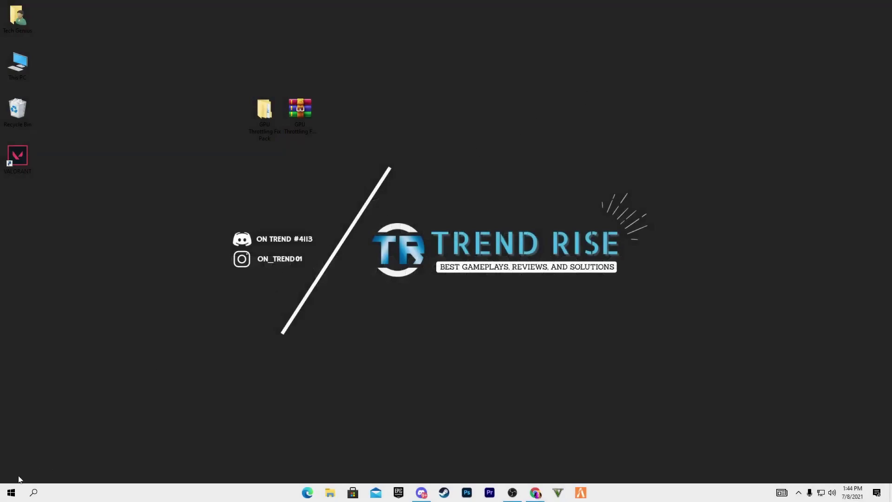
- Open the Graphics settings page within the Windows display settings
click(10, 491)
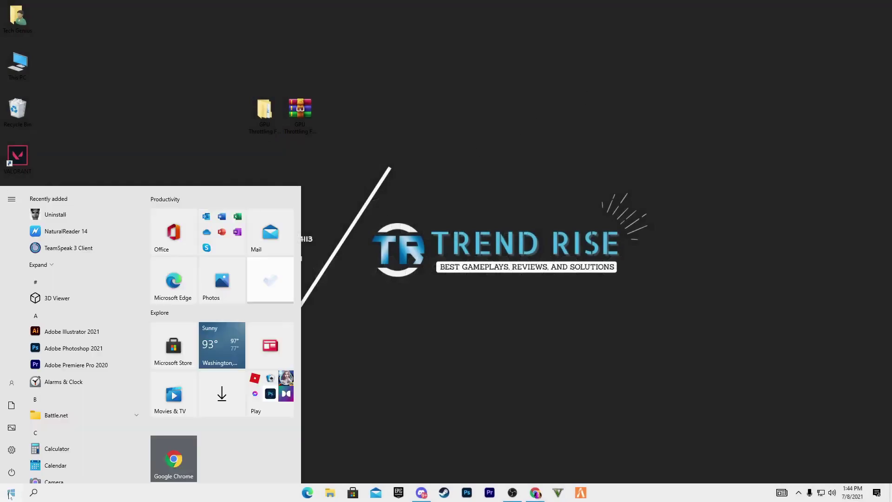
click(11, 448)
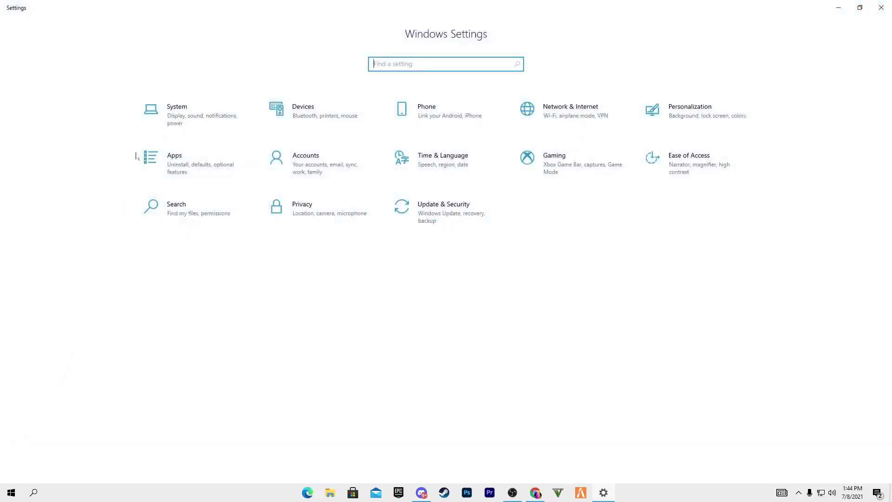
click(180, 126)
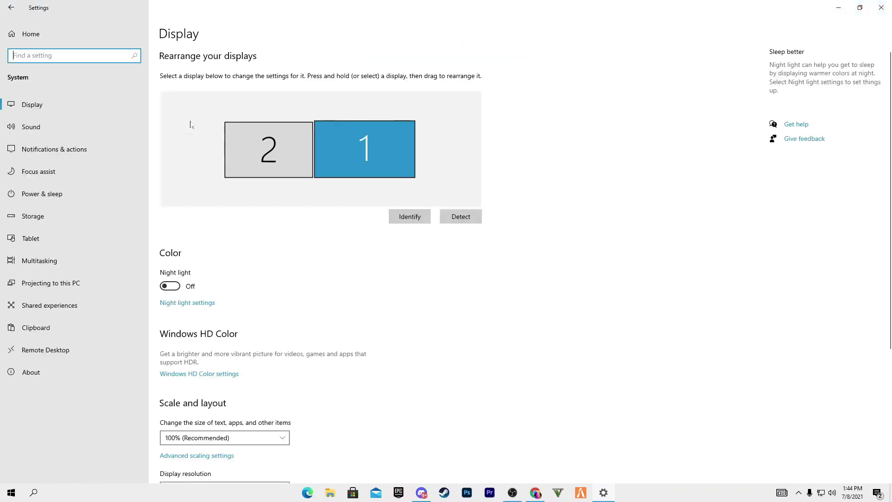
scroll(192, 237, down, 5)
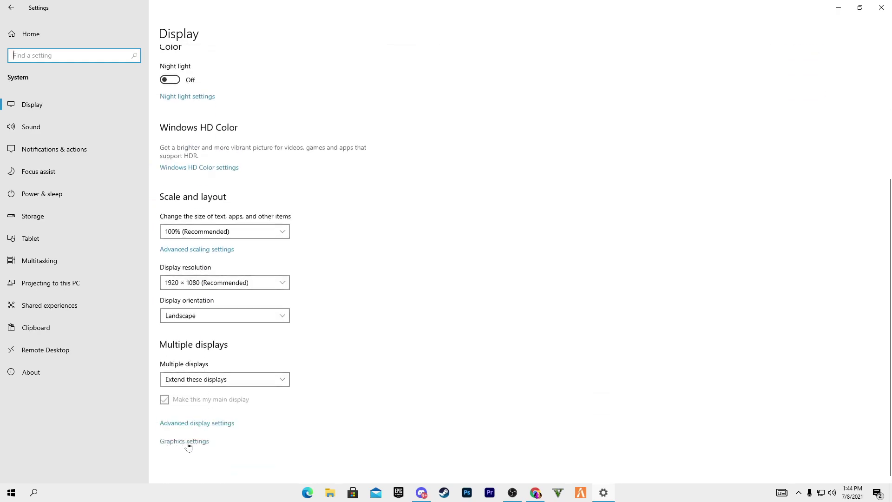
click(189, 443)
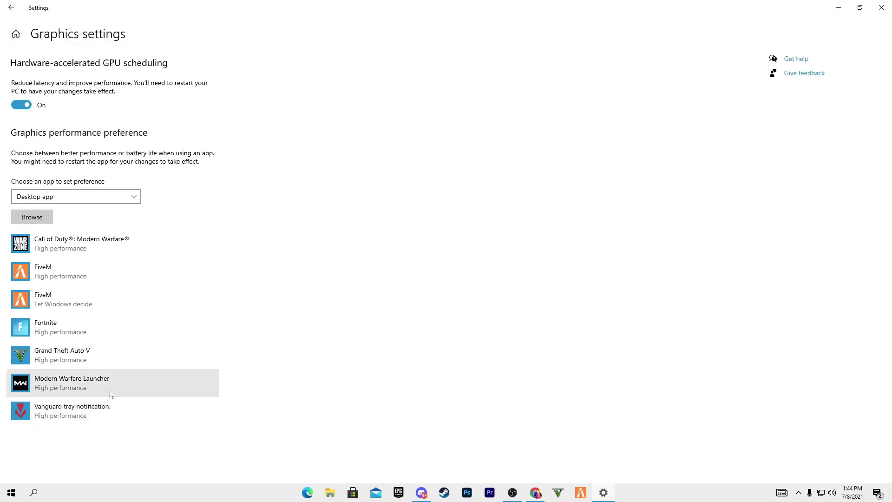
- Add FortniteClient-Win64-Shipping.exe to the graphics performance list and save its preference as High performance
click(31, 217)
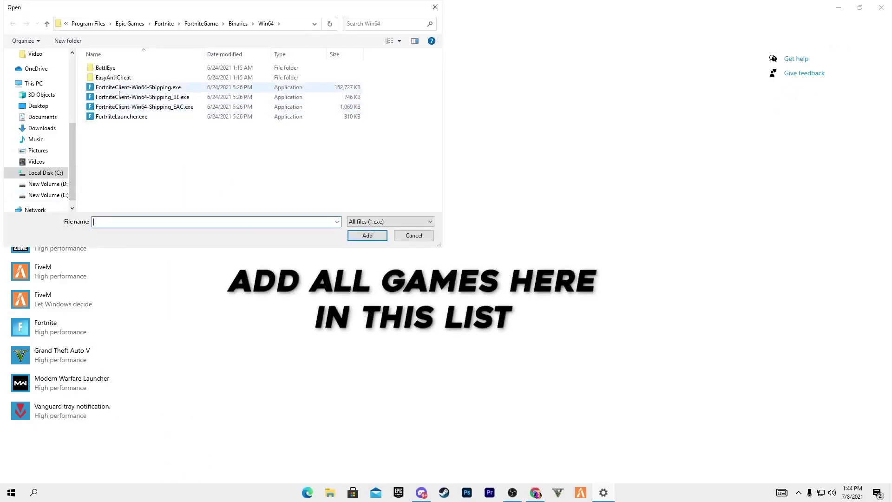
click(120, 88)
click(367, 235)
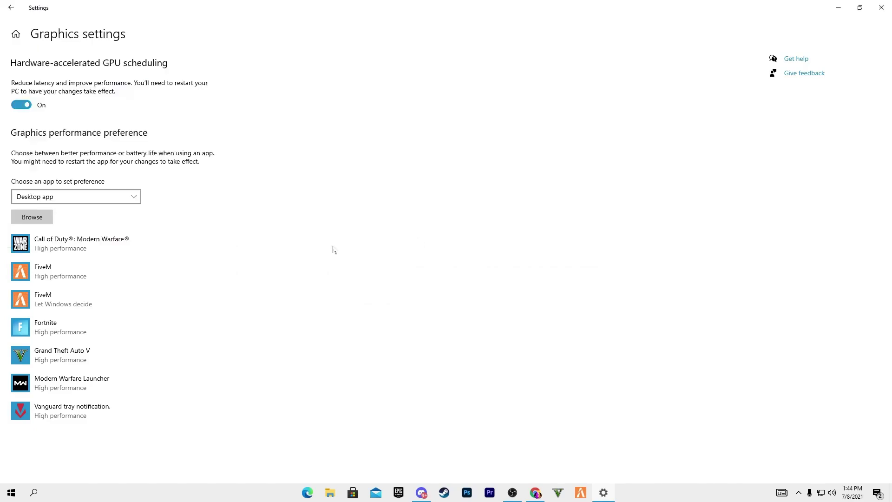
click(43, 321)
click(142, 374)
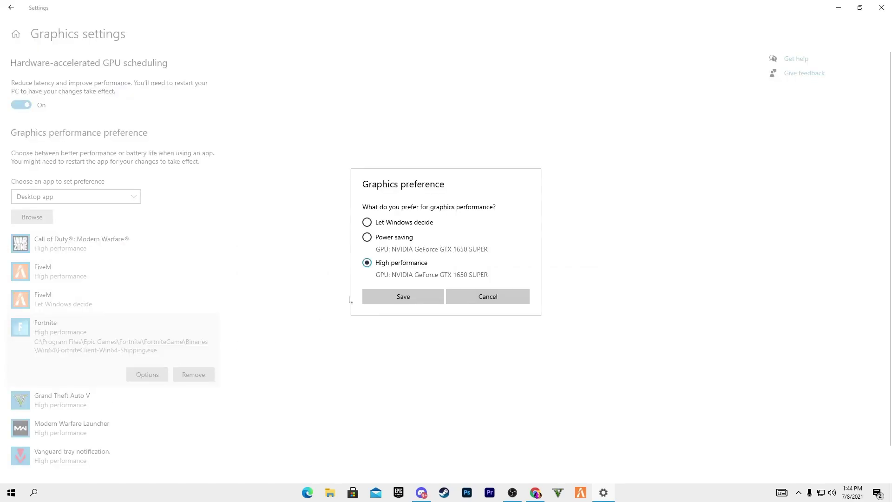
click(390, 297)
- Save the graphics preference of both FiveM entries as High performance
click(50, 306)
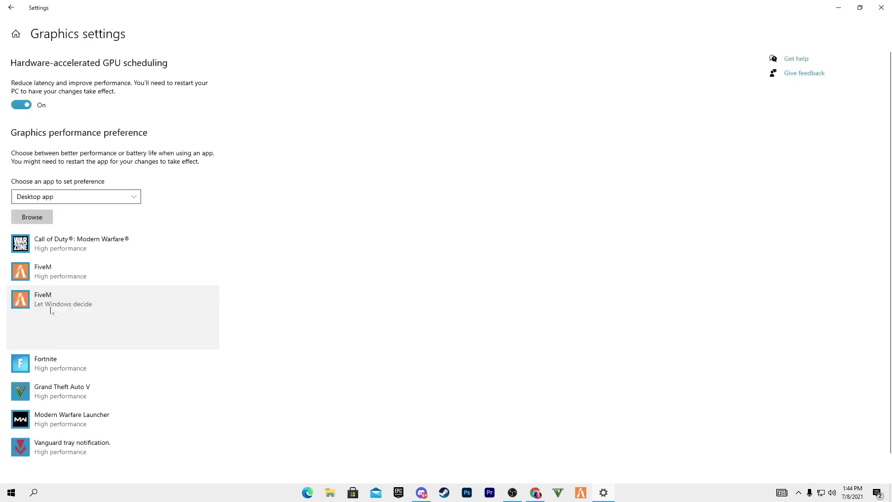
click(130, 338)
click(367, 263)
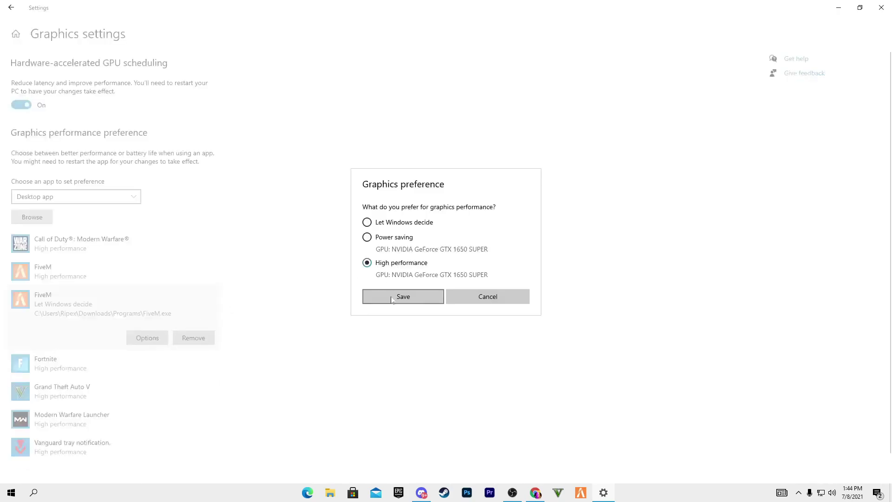
click(393, 298)
click(99, 278)
click(143, 310)
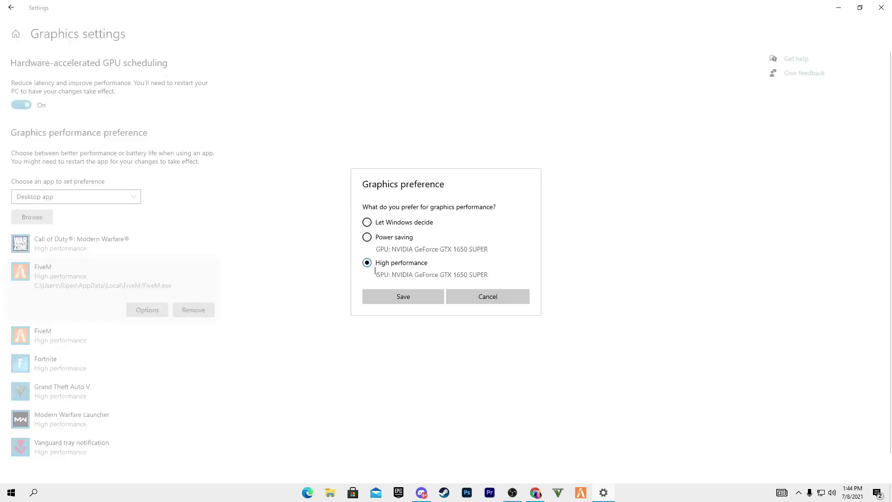
click(397, 297)
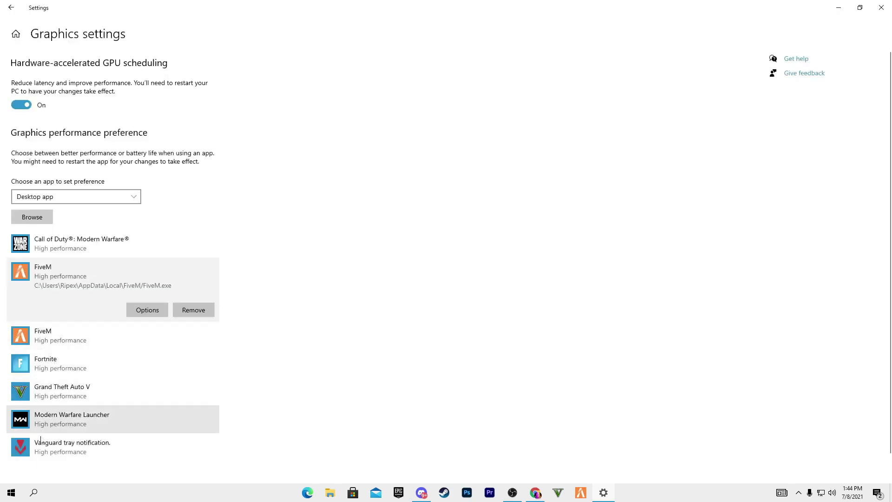
- Turn off downloads from other PCs in the Delivery Optimization settings and close Windows Settings
click(17, 28)
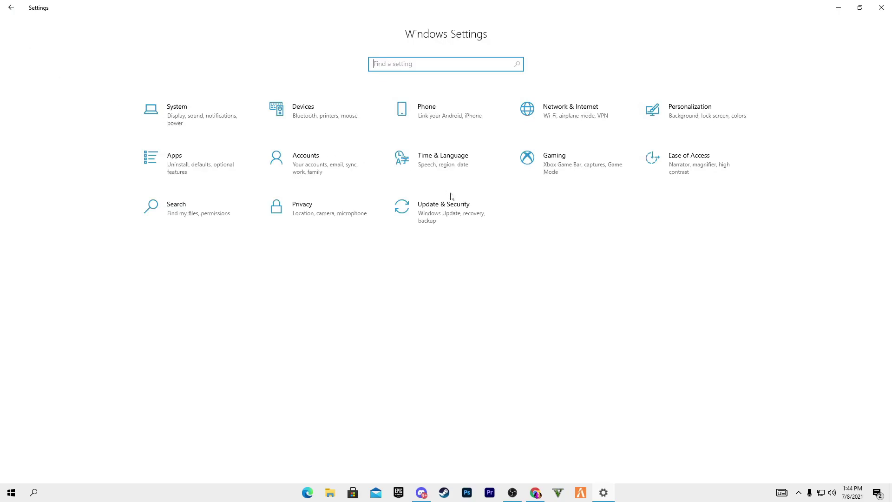
click(429, 221)
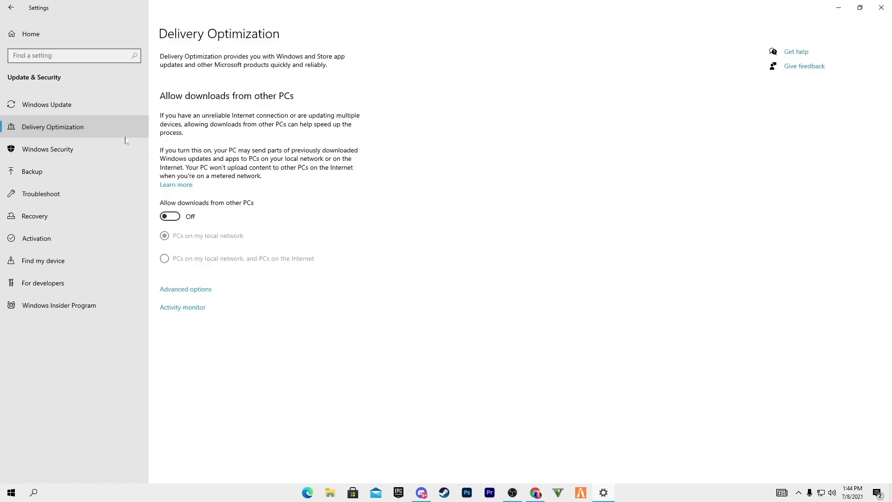
click(162, 216)
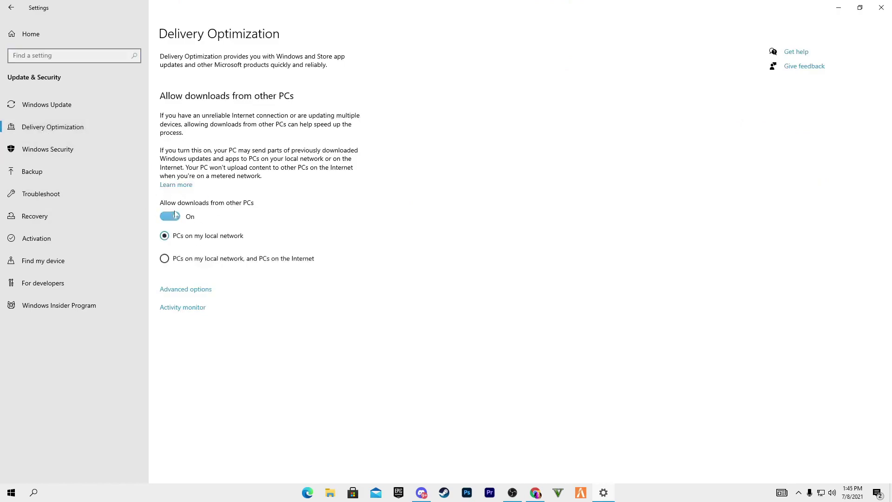
click(163, 217)
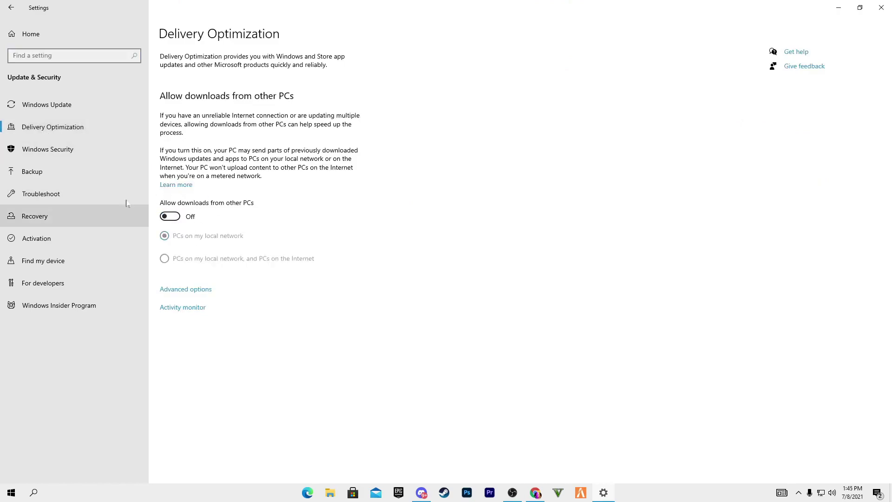
click(168, 216)
click(881, 7)
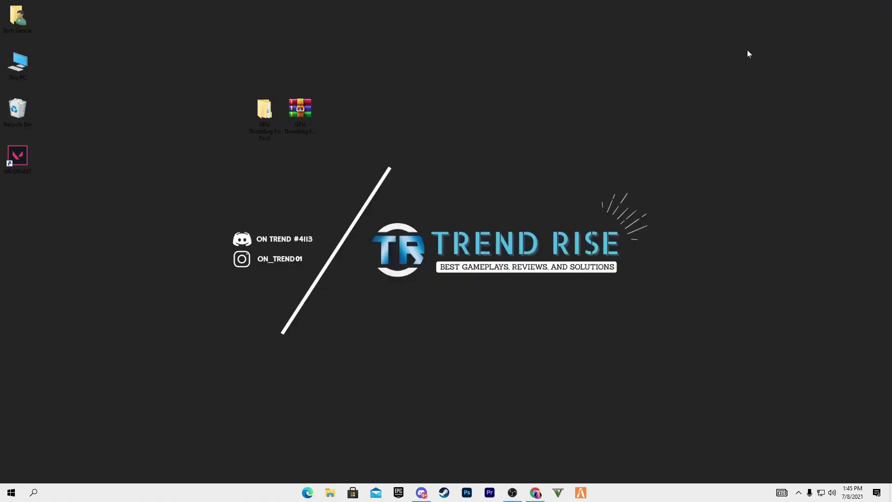
- Open the Performance Options from this PC's advanced system settings
right_click(24, 67)
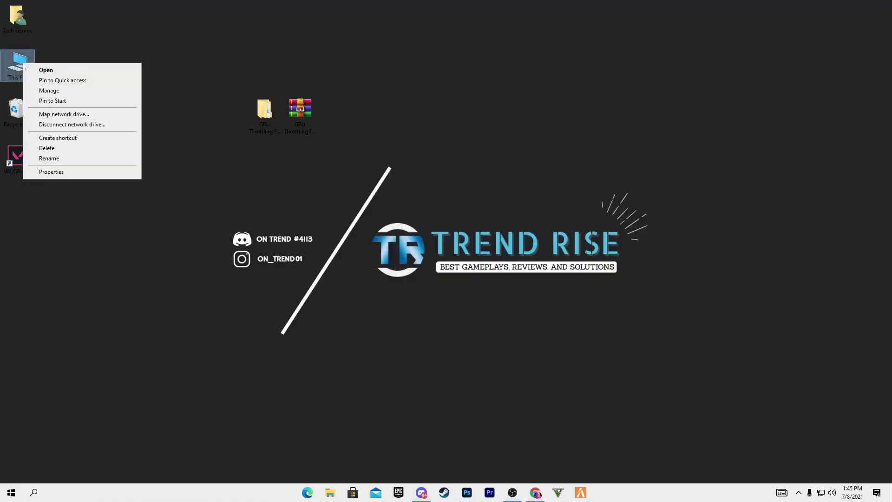
click(51, 172)
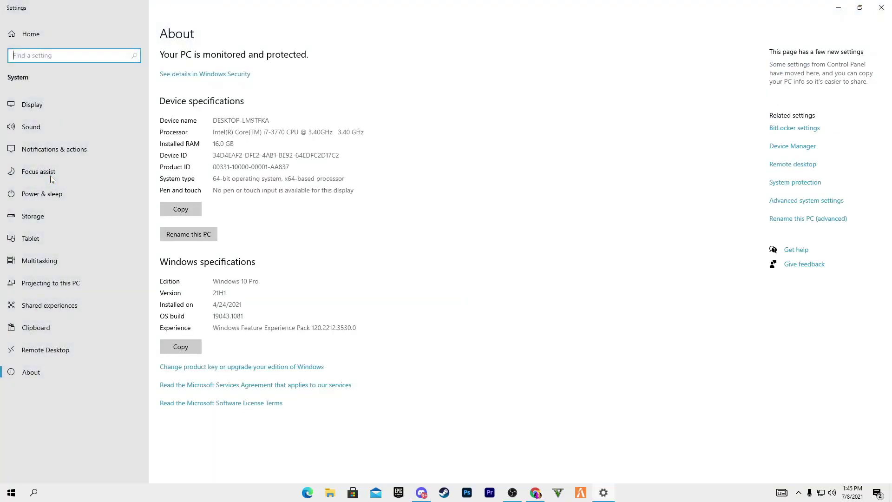
click(788, 202)
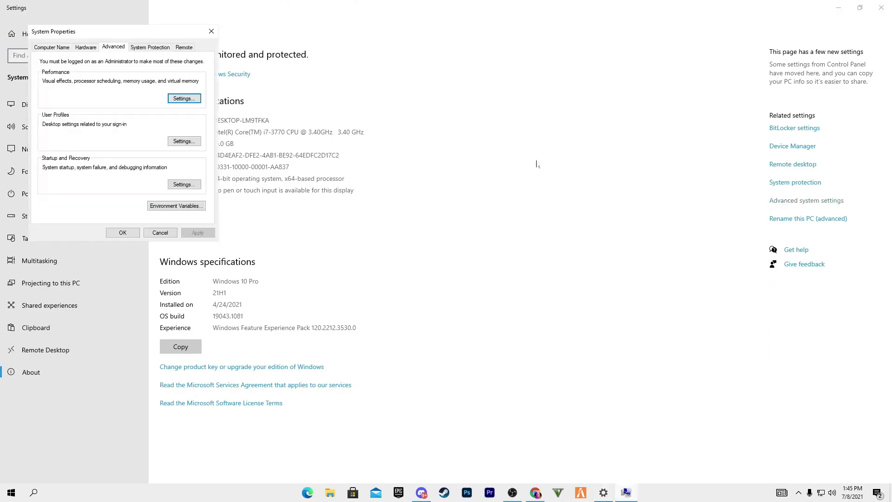
click(177, 100)
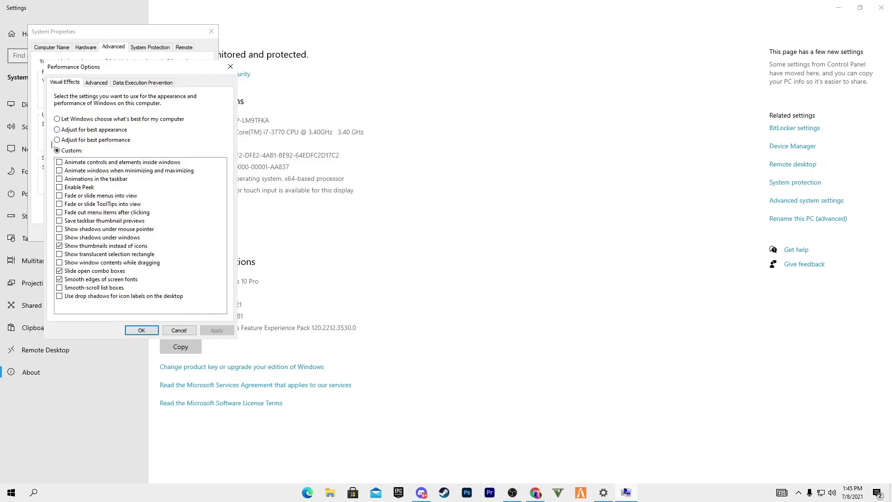
- Adjust visual effects for best performance, re-enable only smooth edges of screen fonts and thumbnails instead of icons, apply, and close the settings windows
click(61, 140)
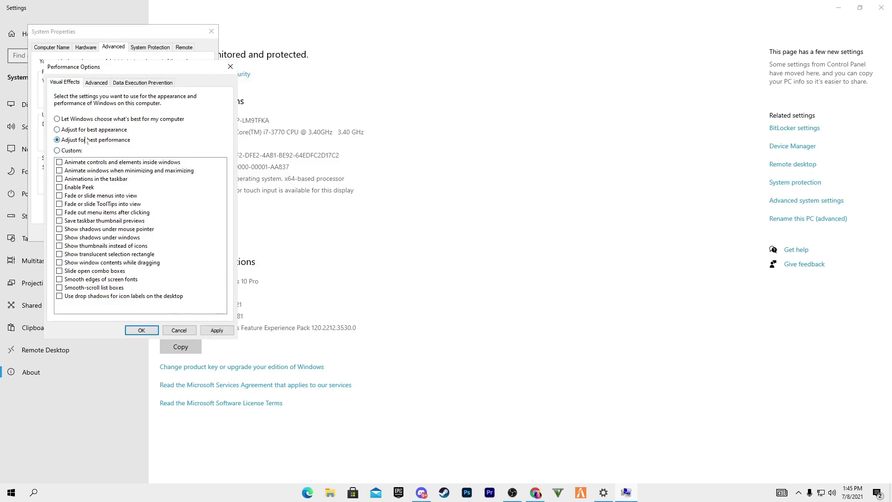
click(58, 150)
click(59, 280)
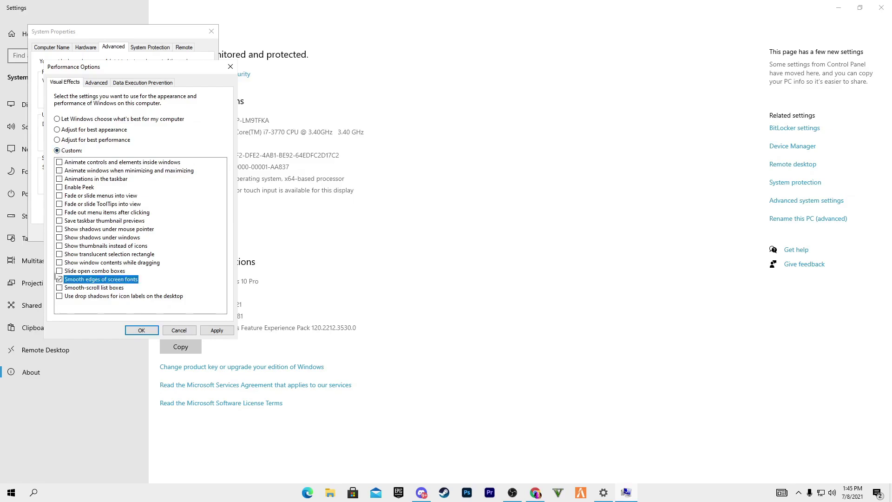
click(59, 247)
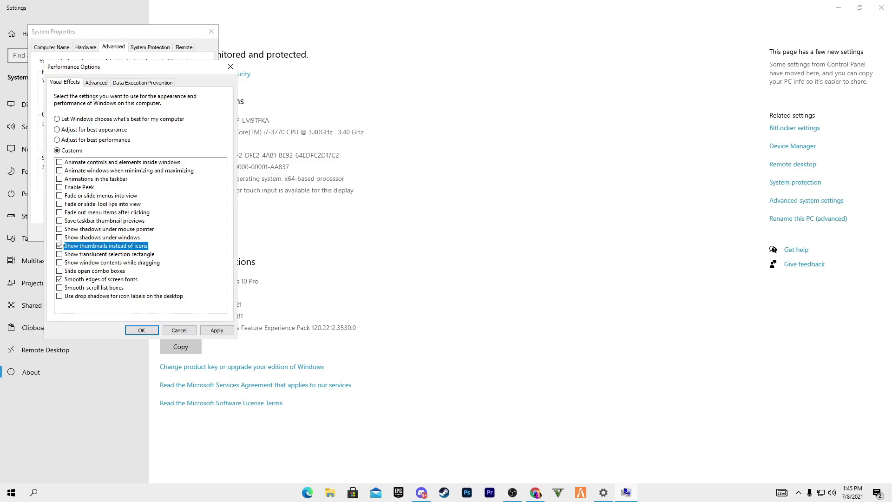
click(216, 330)
click(180, 331)
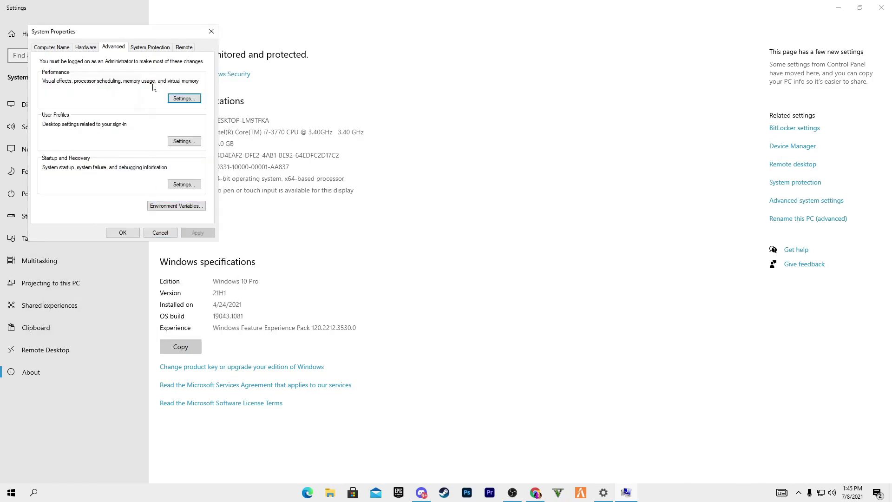
click(126, 233)
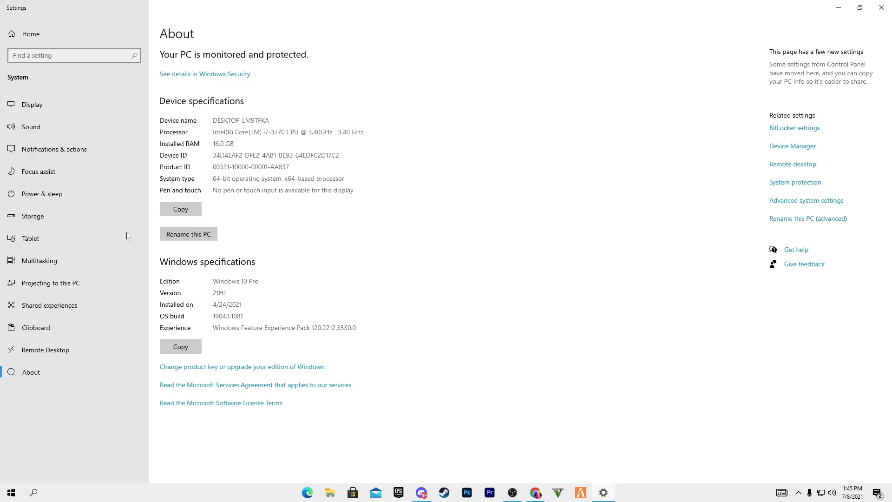
click(882, 8)
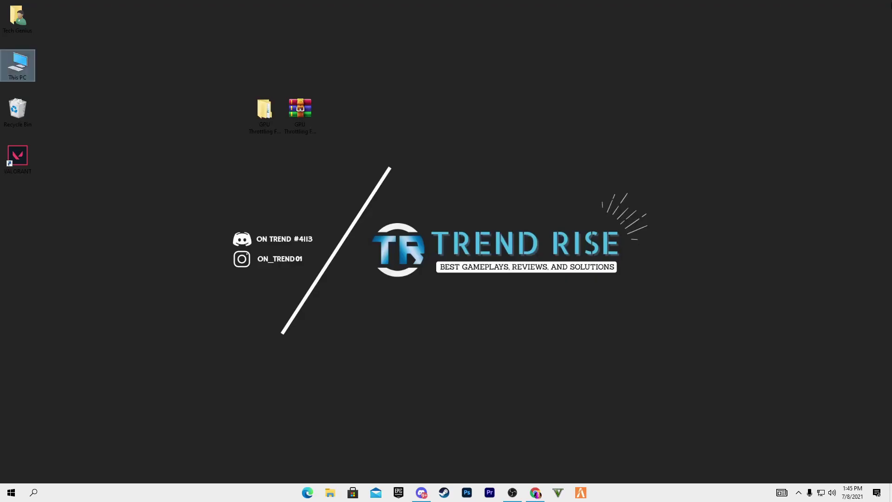